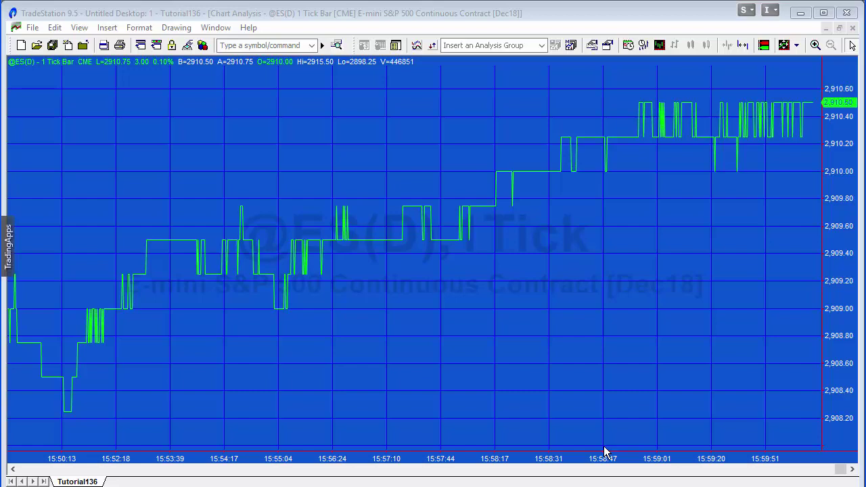
- Scroll Chrome's ASCII 3rd Party Data Guidelines page down to the date and time format tables
{"action": "key", "text": "alt+Tab"}
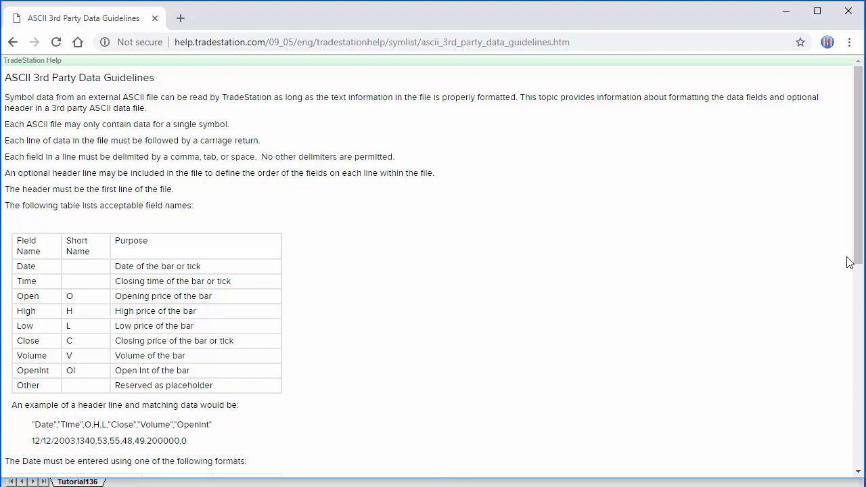
{"action": "left_click_drag", "start_coordinate": [856, 163], "coordinate": [850, 279]}
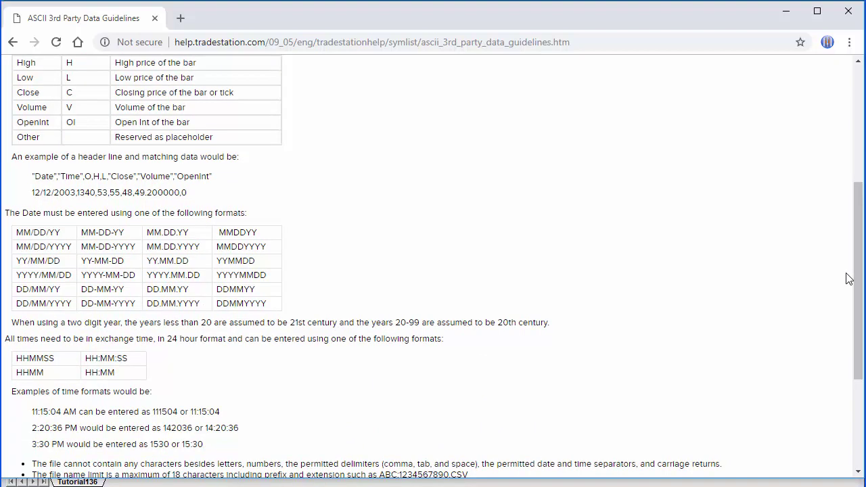
{"action": "mouse_move", "coordinate": [858, 253]}
{"action": "left_mouse_down"}
{"action": "mouse_move", "coordinate": [858, 311]}
{"action": "mouse_move", "coordinate": [857, 241]}
{"action": "left_mouse_up"}
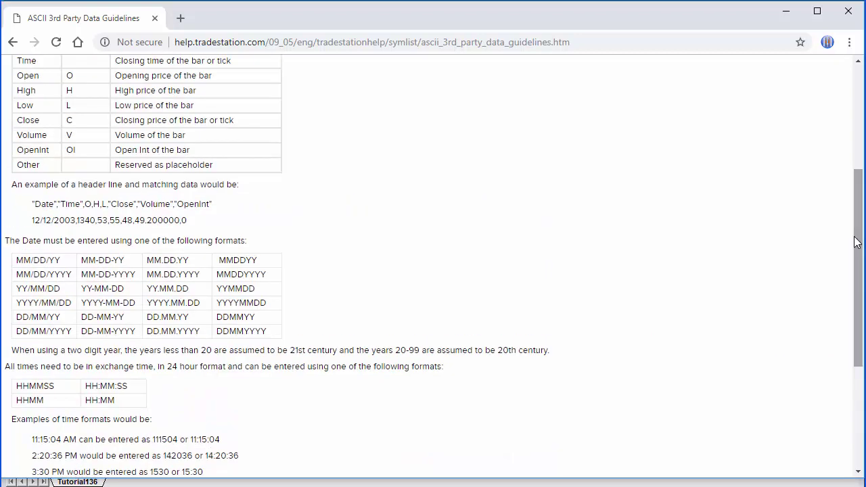
{"action": "left_click", "coordinate": [788, 13]}
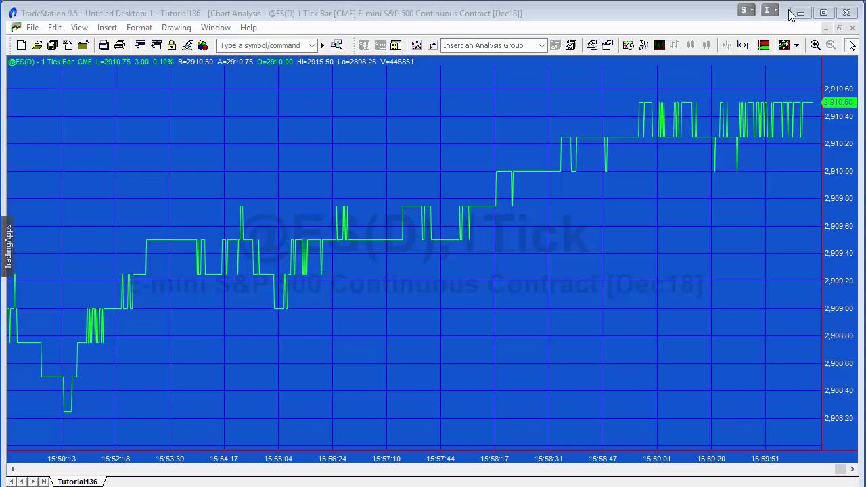
{"action": "left_click", "coordinate": [139, 28]}
{"action": "left_click", "coordinate": [160, 44]}
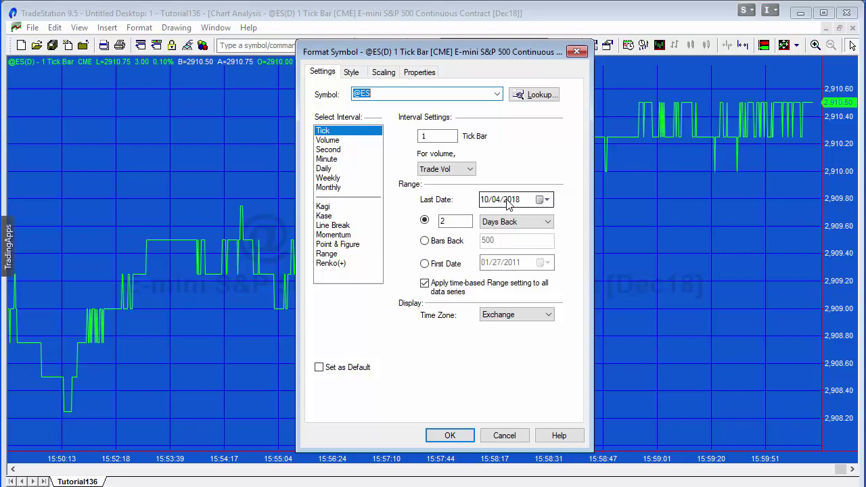
{"action": "left_click", "coordinate": [421, 73]}
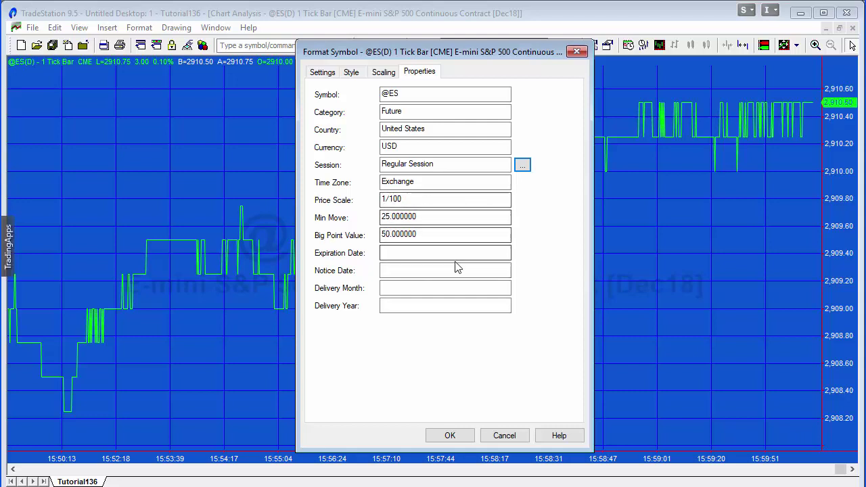
{"action": "left_click", "coordinate": [450, 436]}
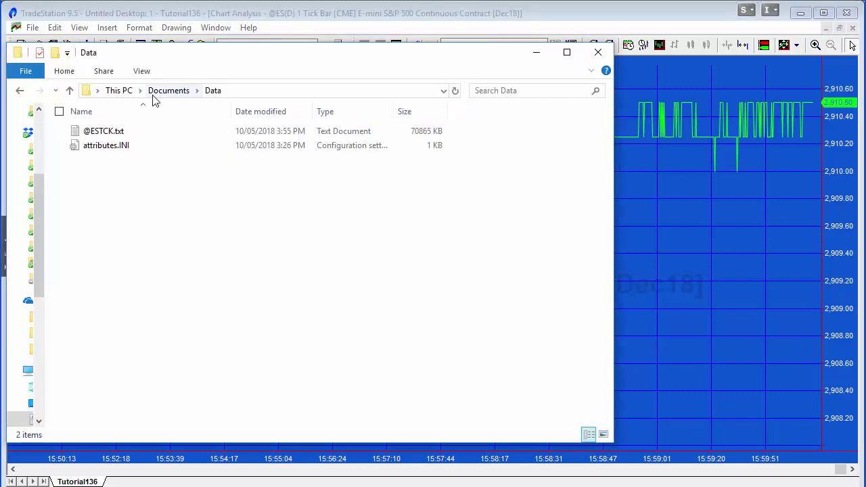
{"action": "left_click", "coordinate": [102, 135]}
{"action": "key", "text": "Delete"}
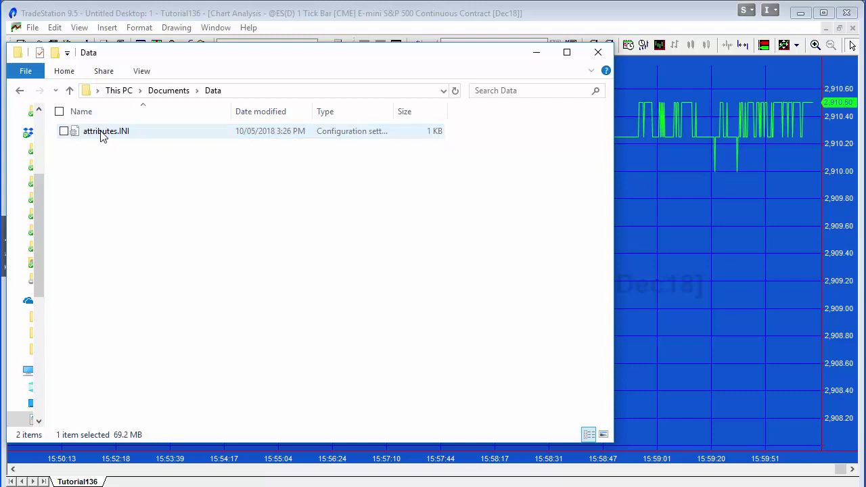
{"action": "left_click", "coordinate": [114, 134]}
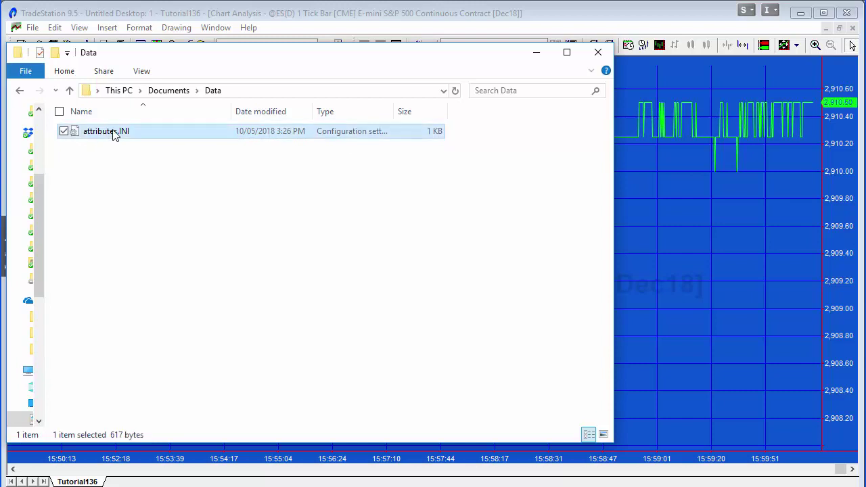
{"action": "key", "text": "Delete"}
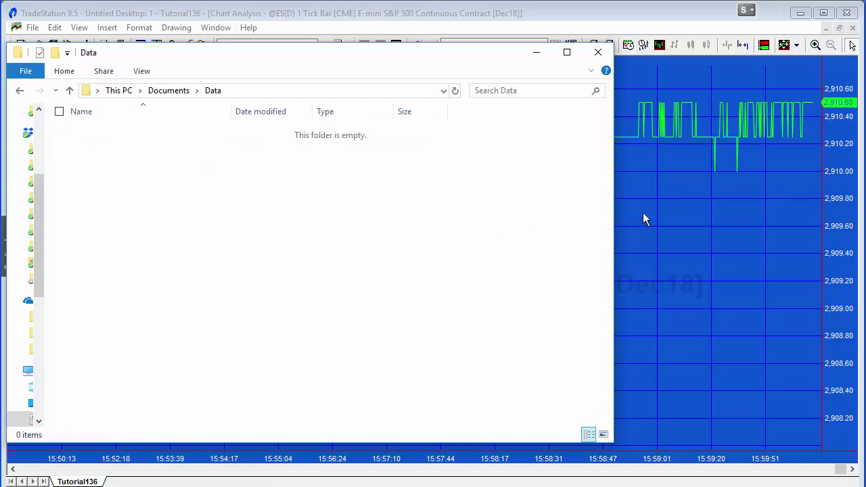
{"action": "left_click", "coordinate": [643, 218]}
{"action": "left_click", "coordinate": [79, 27]}
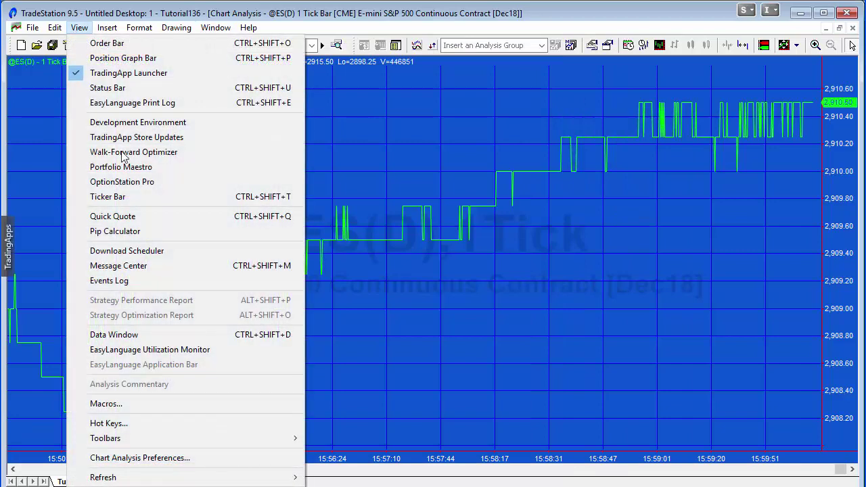
{"action": "left_click", "coordinate": [145, 337]}
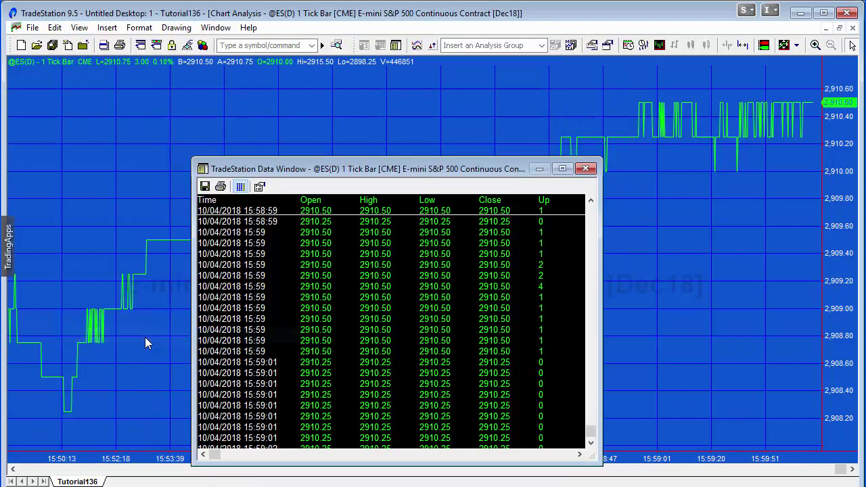
{"action": "left_click", "coordinate": [205, 187]}
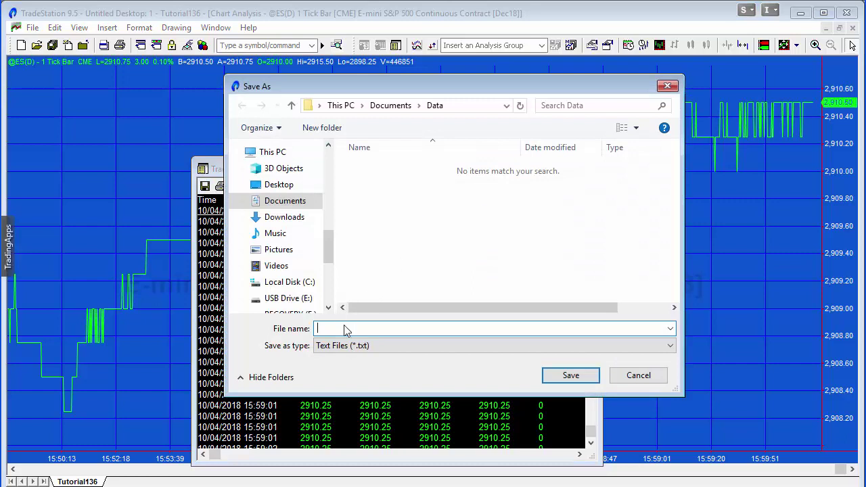
{"action": "type", "text": "@ESTCK"}
{"action": "left_click", "coordinate": [588, 375]}
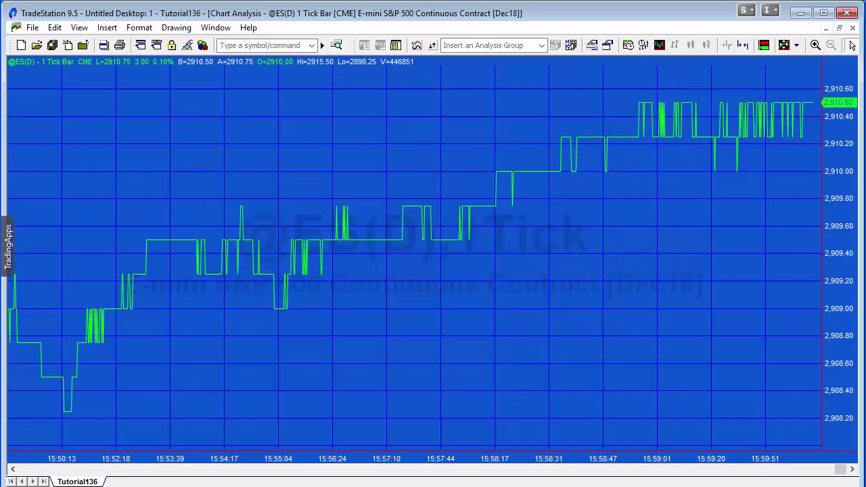
{"action": "left_click", "coordinate": [396, 486]}
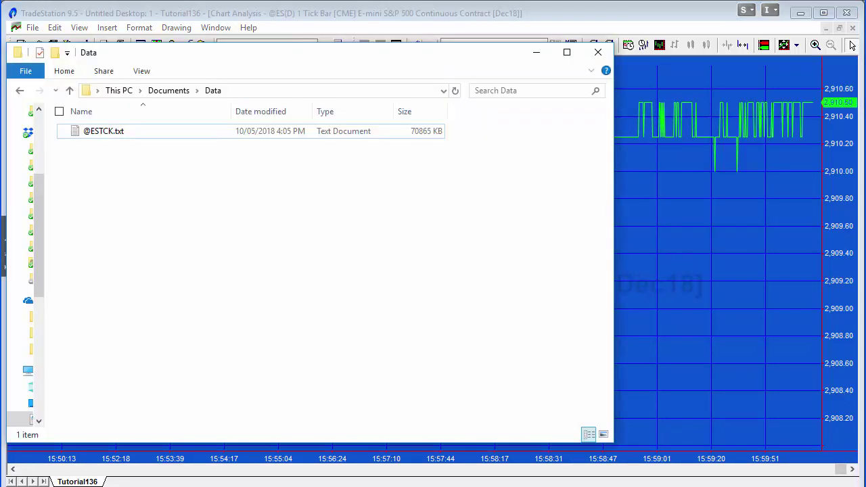
{"action": "left_click", "coordinate": [112, 137]}
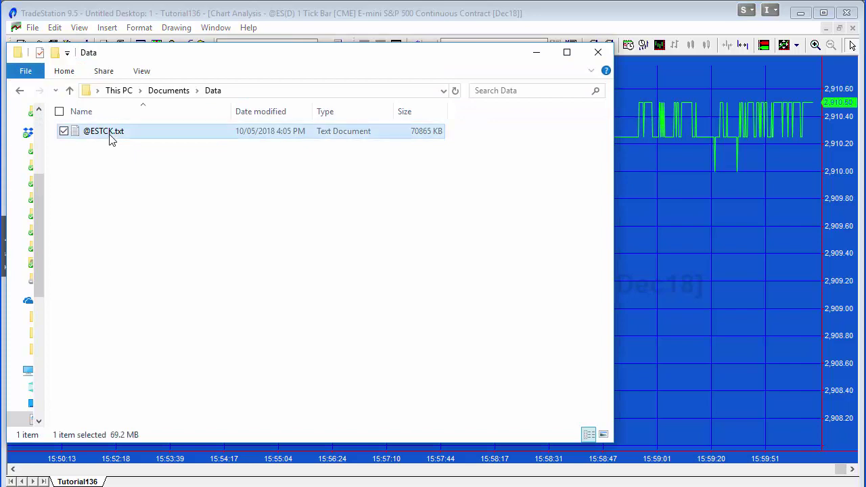
{"action": "double_click", "coordinate": [111, 138]}
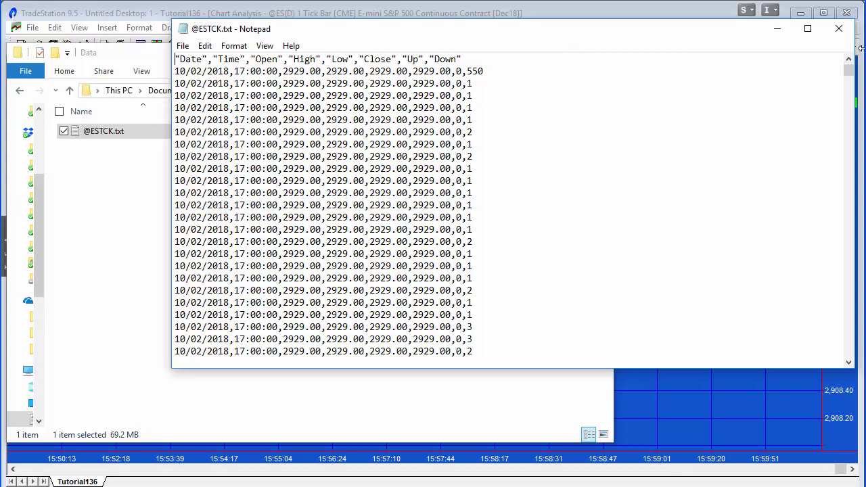
{"action": "left_click", "coordinate": [837, 39]}
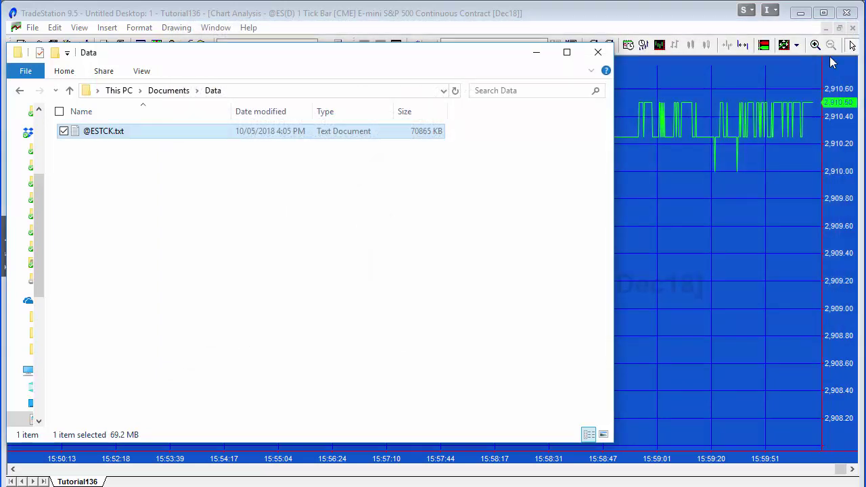
{"action": "left_click", "coordinate": [687, 238]}
{"action": "left_click", "coordinate": [138, 27]}
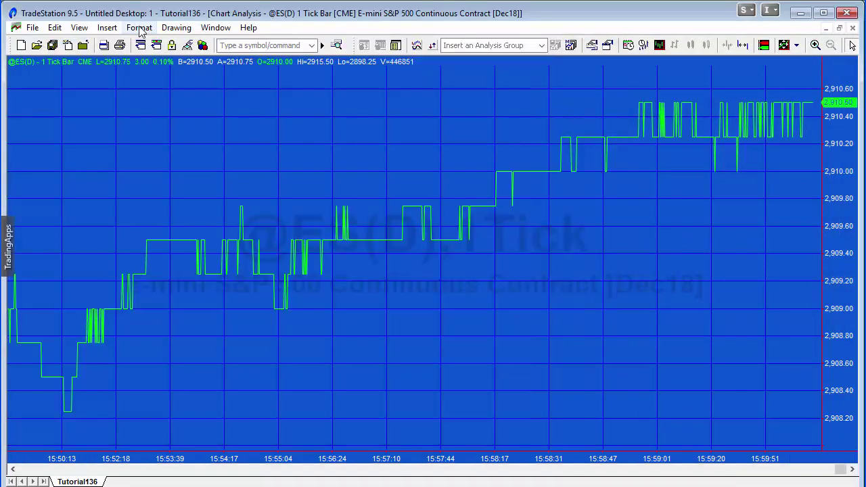
{"action": "left_click", "coordinate": [139, 27]}
{"action": "left_click", "coordinate": [141, 27]}
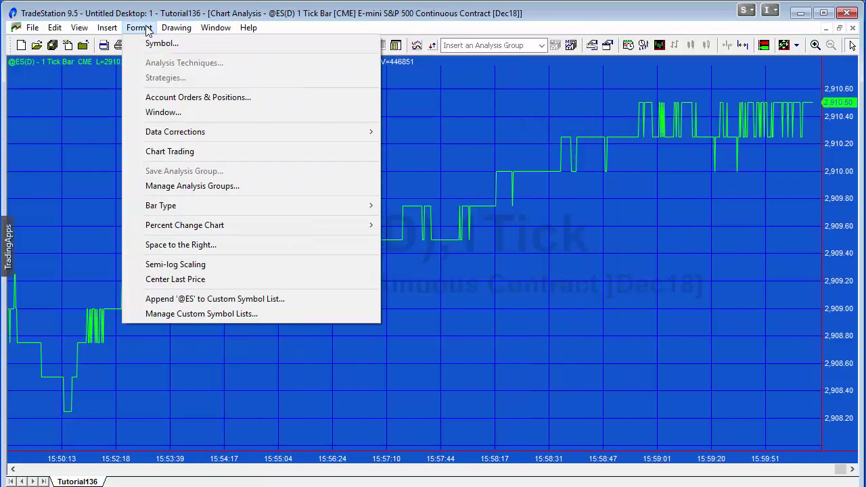
{"action": "left_click", "coordinate": [157, 44]}
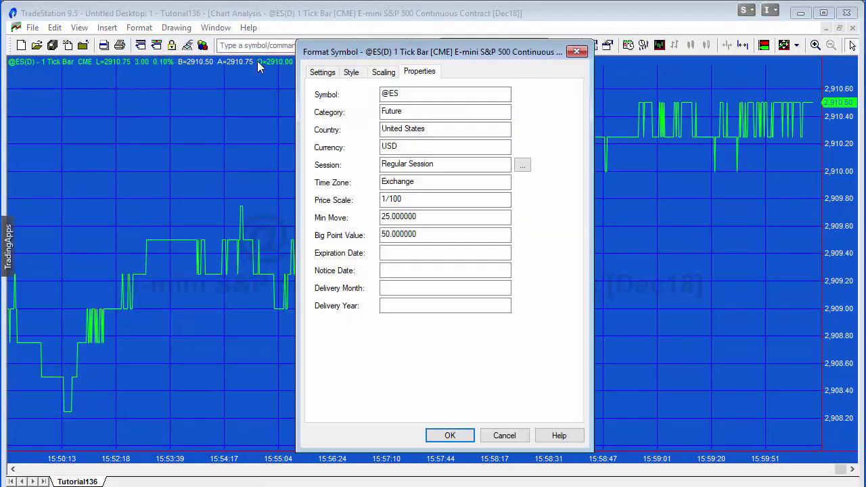
{"action": "left_click", "coordinate": [323, 75]}
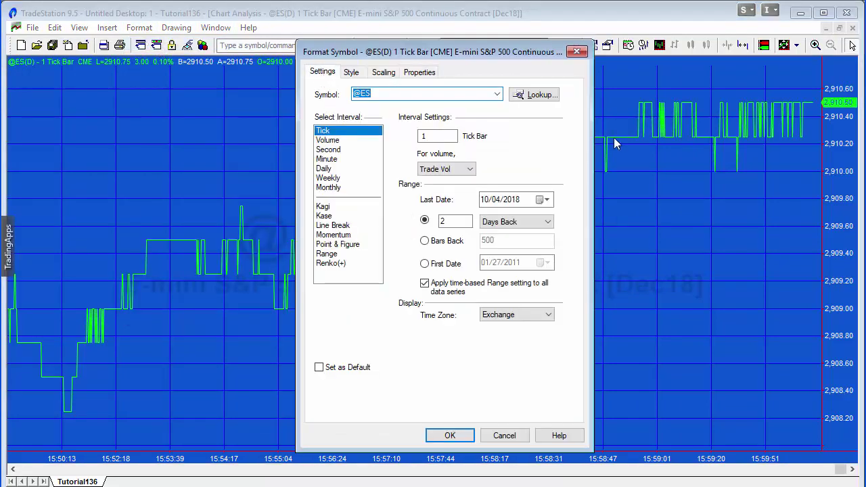
{"action": "left_click", "coordinate": [541, 95]}
{"action": "left_click", "coordinate": [577, 58]}
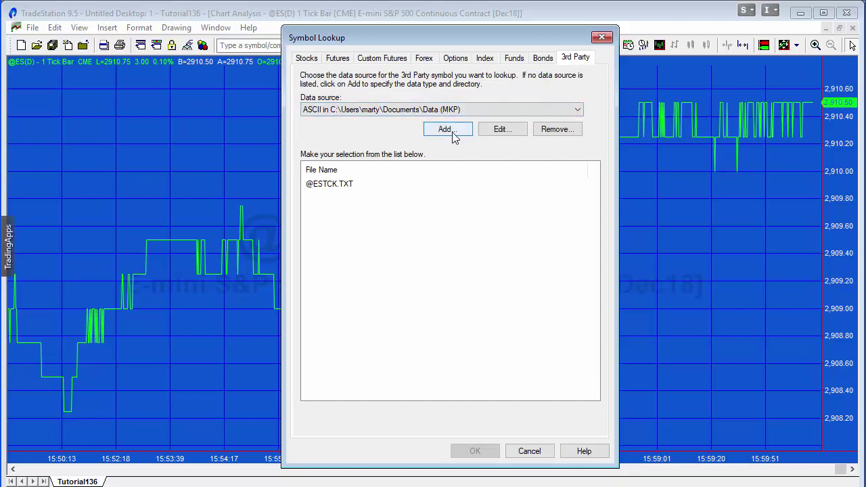
{"action": "left_click", "coordinate": [324, 187]}
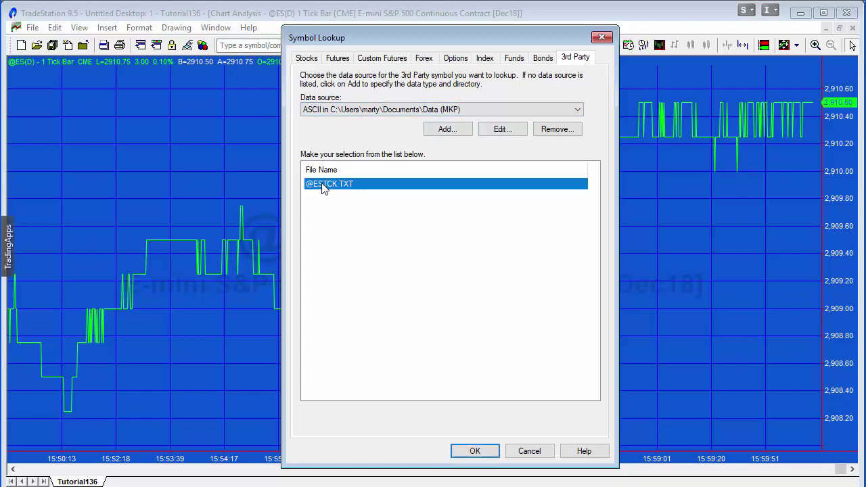
{"action": "left_click", "coordinate": [488, 453]}
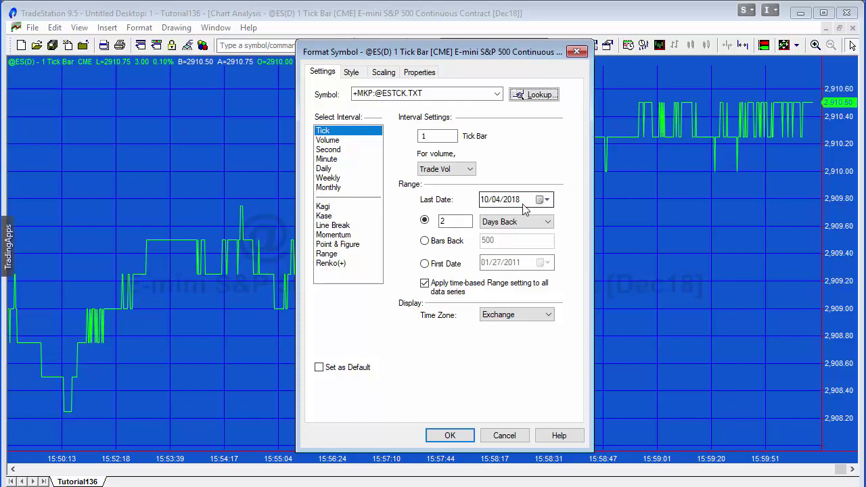
- Apply the new symbol and keep the slash date separator with MM/DD/YYYY date format in the wizard
{"action": "left_click", "coordinate": [455, 438]}
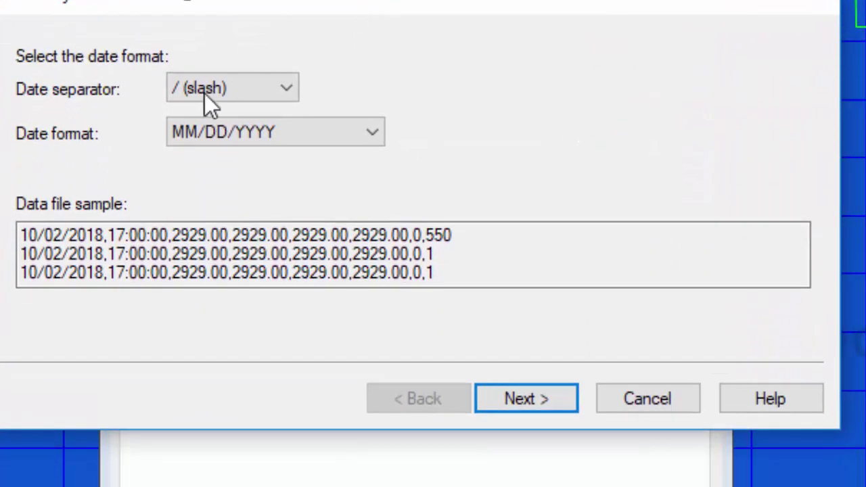
{"action": "left_click", "coordinate": [291, 89]}
{"action": "left_click", "coordinate": [292, 88]}
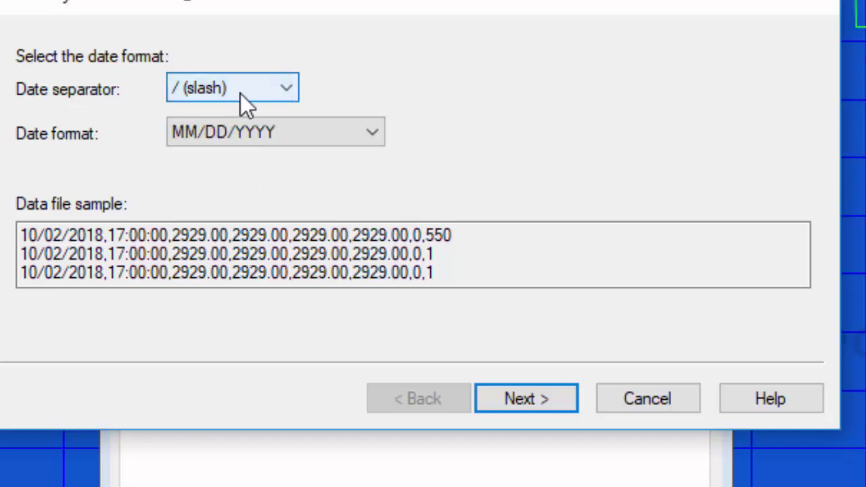
{"action": "left_click", "coordinate": [185, 136]}
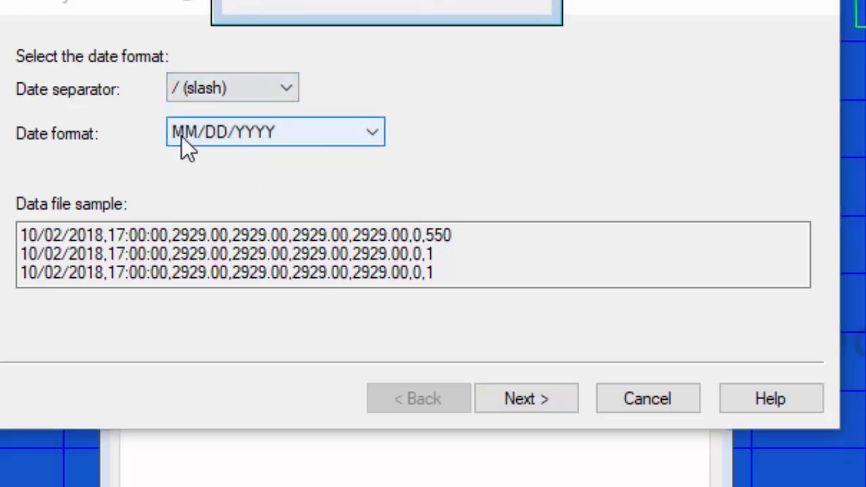
{"action": "left_click", "coordinate": [498, 8]}
{"action": "left_click", "coordinate": [537, 401]}
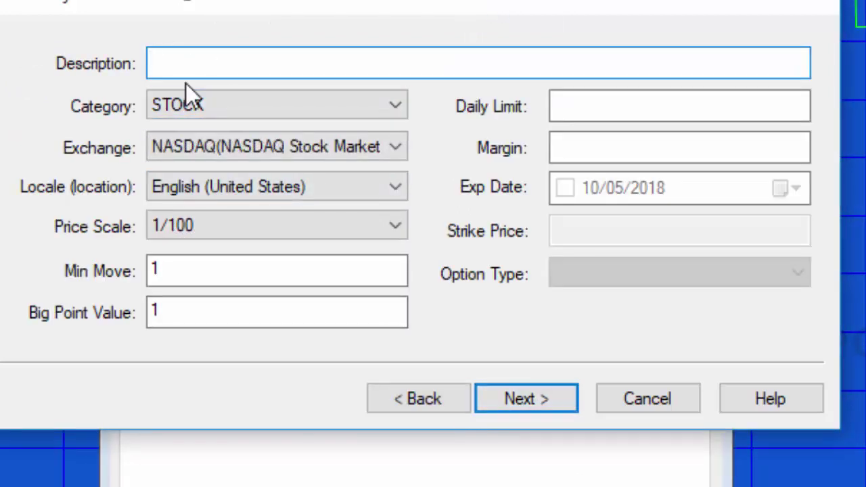
- Enter description ES Tck Data, category FUTURE, Min Move 25 and Big Point Value 50
{"action": "type", "text": "ES Tck Data"}
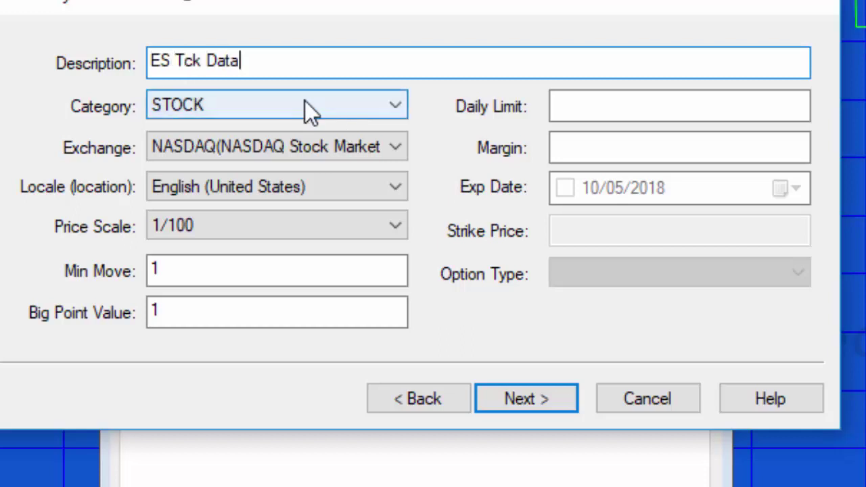
{"action": "left_click", "coordinate": [304, 107]}
{"action": "left_click", "coordinate": [203, 203]}
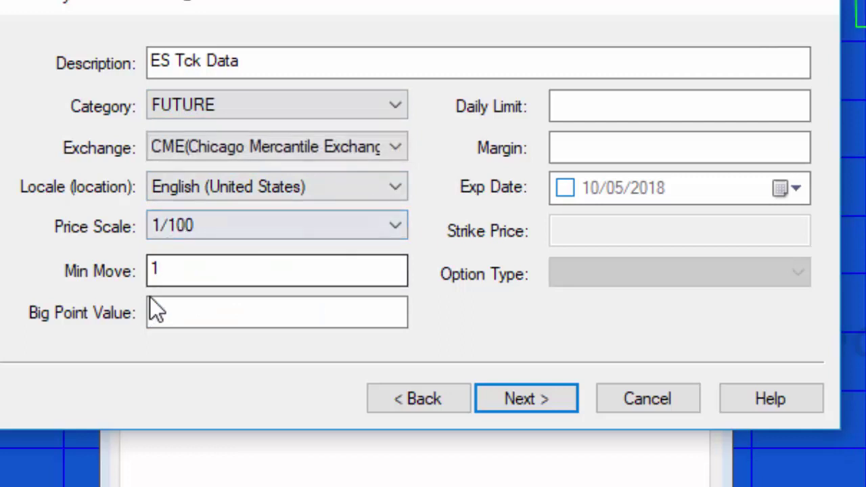
{"action": "left_click_drag", "start_coordinate": [164, 272], "coordinate": [101, 271]}
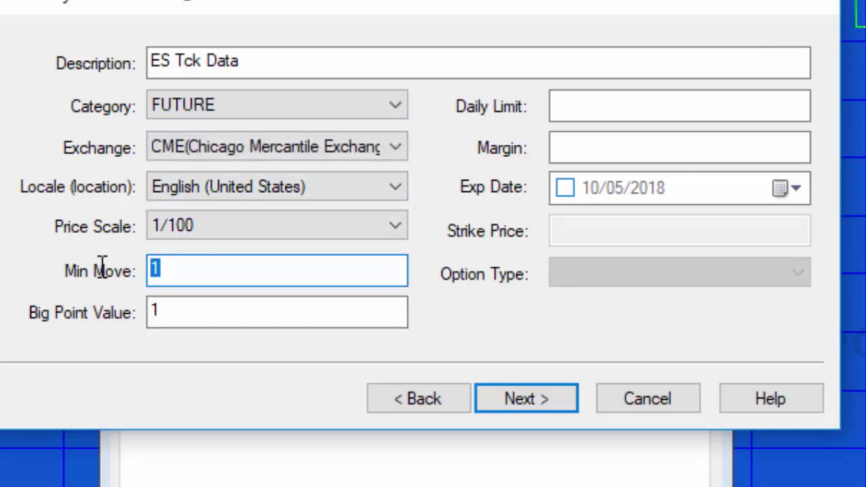
{"action": "type", "text": "25"}
{"action": "left_click", "coordinate": [230, 313]}
{"action": "left_click_drag", "start_coordinate": [228, 312], "coordinate": [96, 313]}
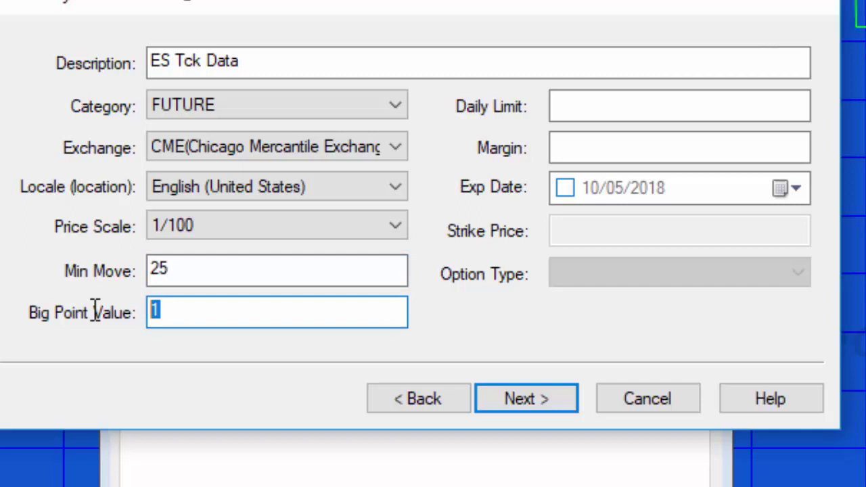
{"action": "type", "text": "50"}
- Set Session 1 to Sunday–Friday with a 5:01 PM start and 4:00 PM end
{"action": "left_click", "coordinate": [500, 406]}
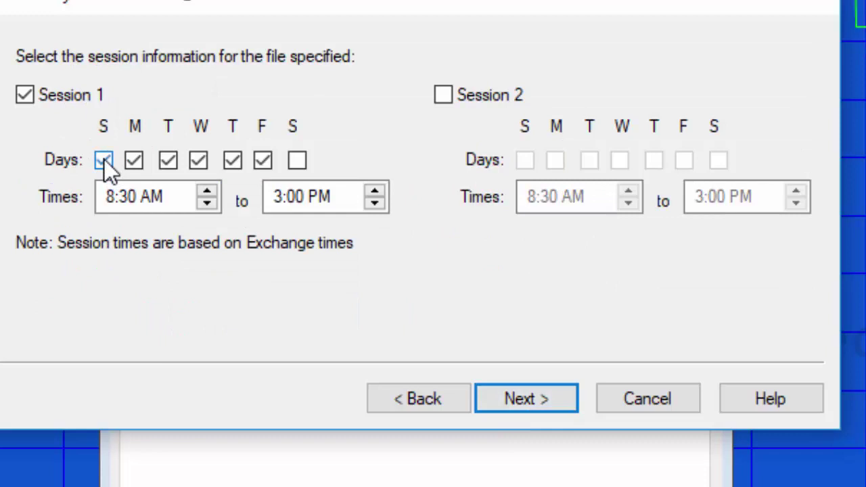
{"action": "left_click", "coordinate": [104, 160]}
{"action": "left_click", "coordinate": [157, 196]}
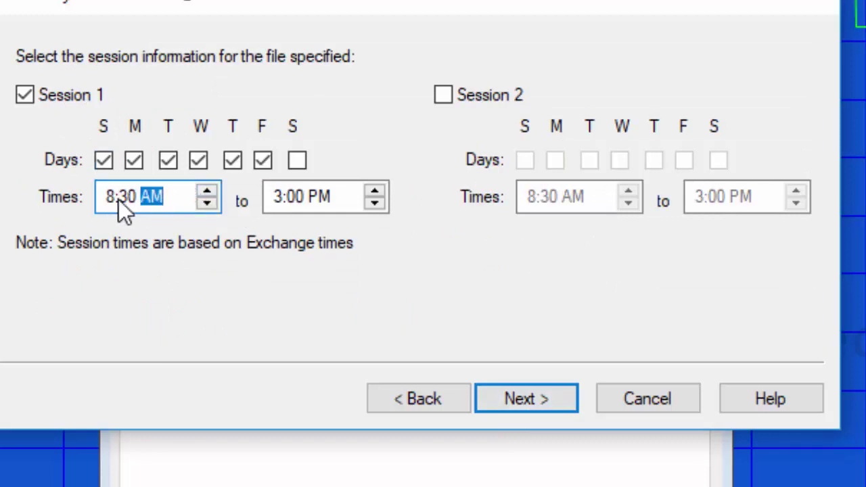
{"action": "left_click", "coordinate": [101, 198]}
{"action": "type", "text": "5"}
{"action": "key", "text": "Right"}
{"action": "type", "text": "0"}
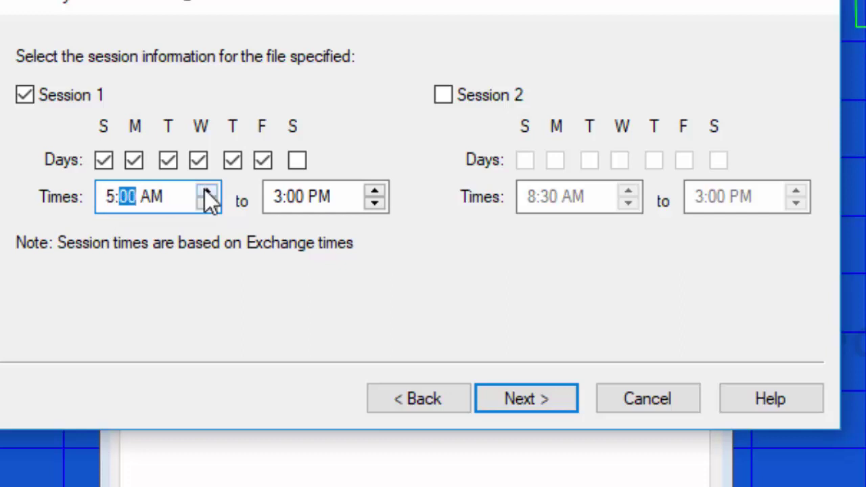
{"action": "left_click", "coordinate": [206, 190]}
{"action": "left_click", "coordinate": [154, 195]}
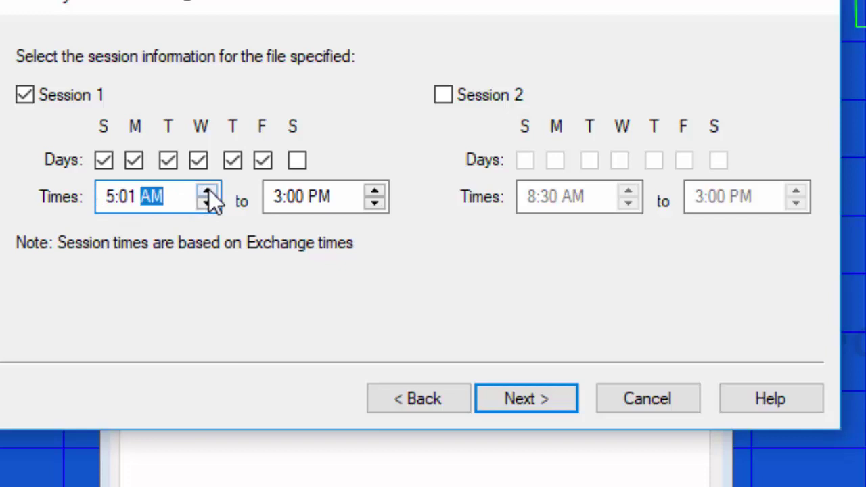
{"action": "left_click", "coordinate": [208, 192]}
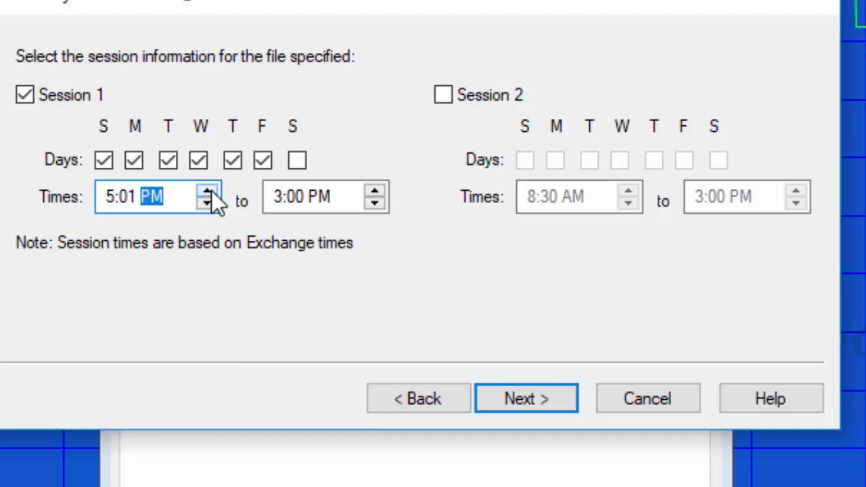
{"action": "left_click", "coordinate": [281, 197]}
{"action": "left_click", "coordinate": [376, 191]}
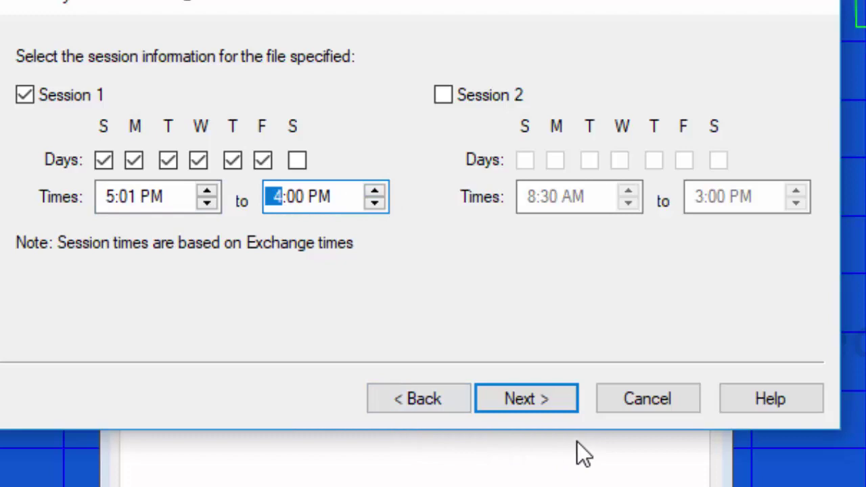
{"action": "left_click", "coordinate": [524, 395]}
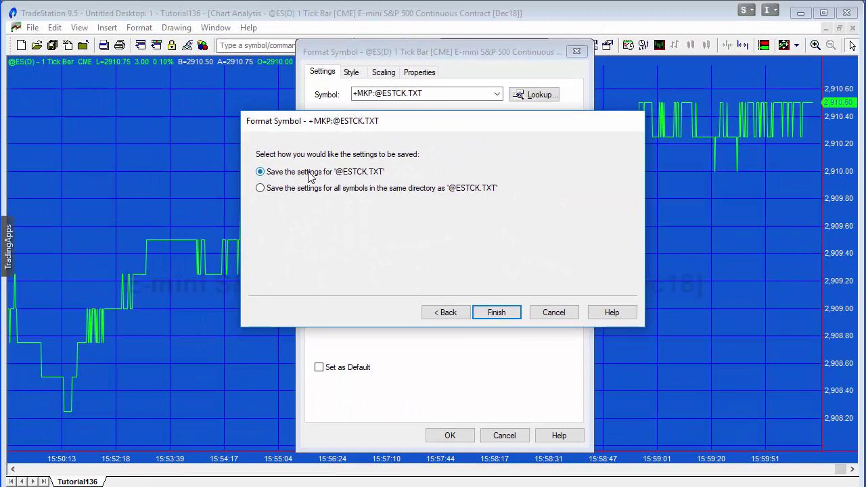
{"action": "left_click", "coordinate": [499, 314]}
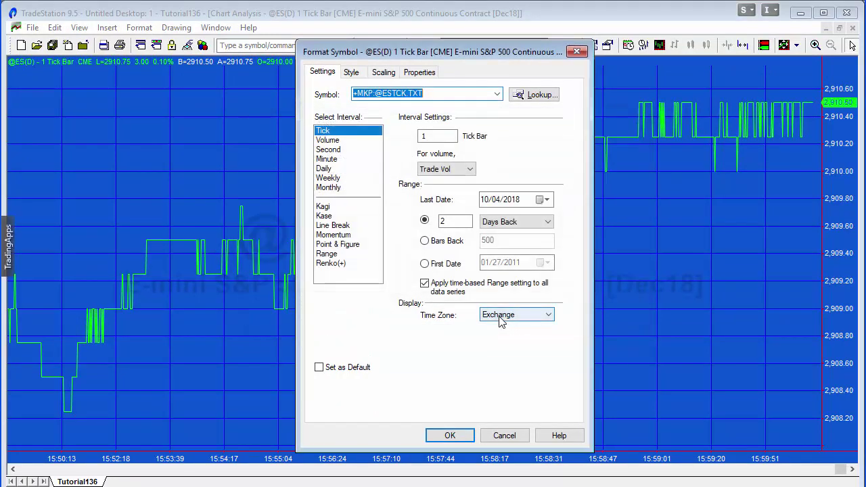
{"action": "left_click", "coordinate": [461, 438]}
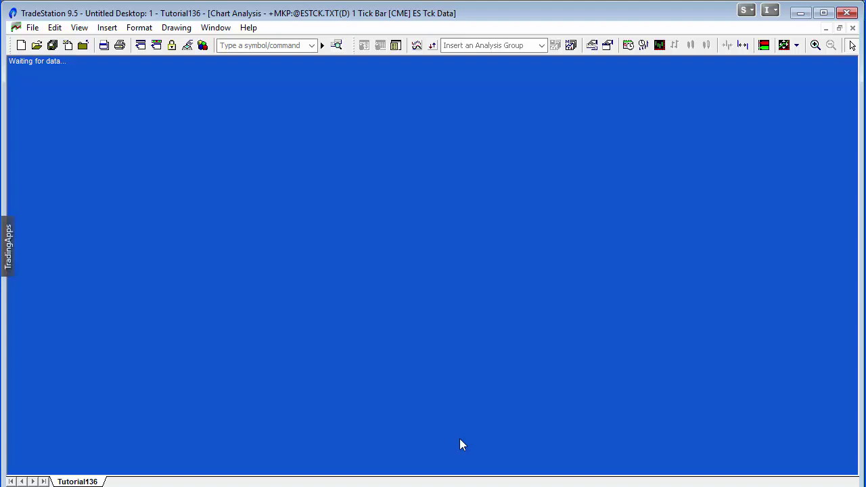
{"action": "left_click", "coordinate": [215, 27]}
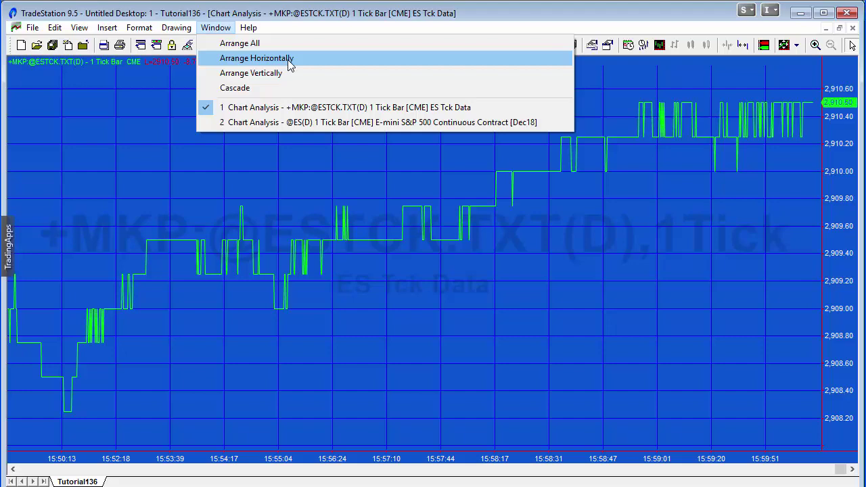
{"action": "left_click", "coordinate": [257, 58]}
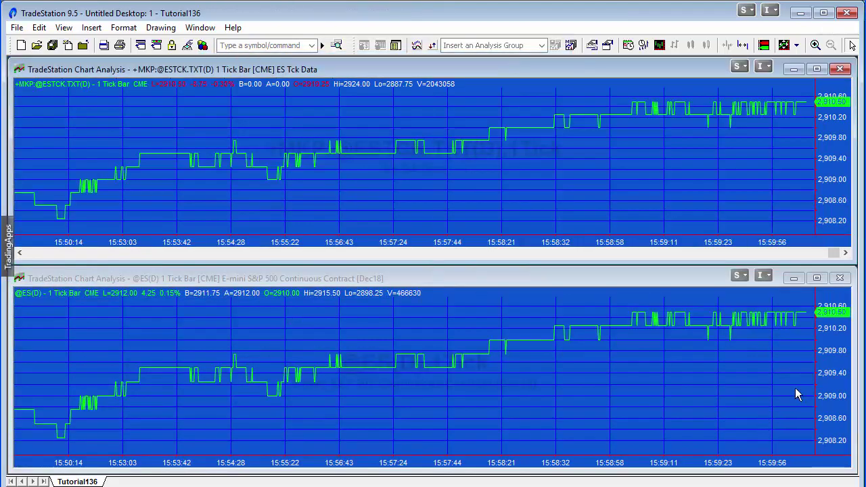
{"action": "left_click", "coordinate": [804, 348]}
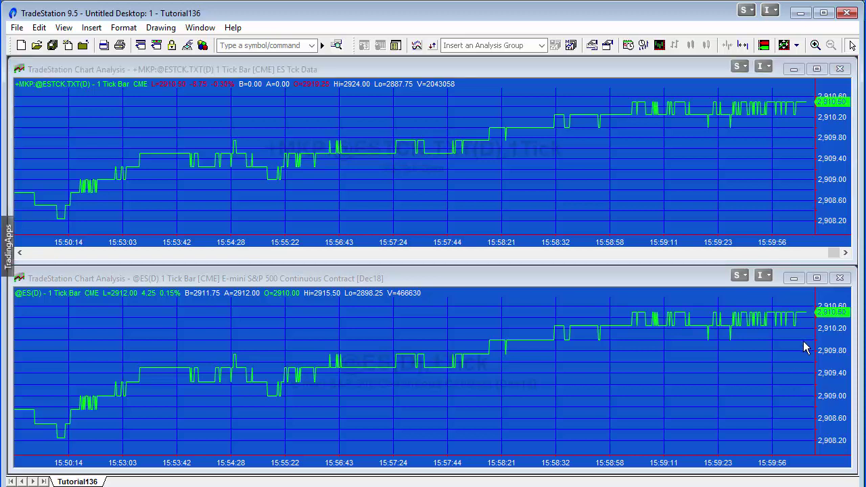
{"action": "mouse_move", "coordinate": [806, 348]}
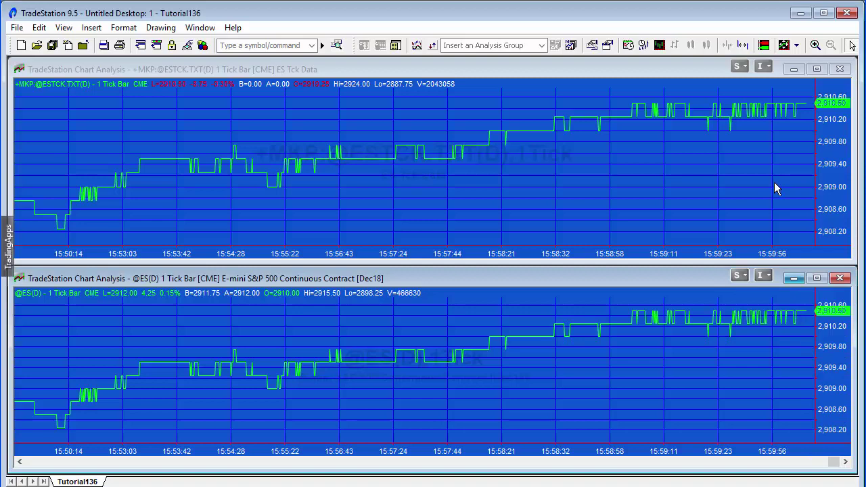
{"action": "left_click", "coordinate": [807, 168]}
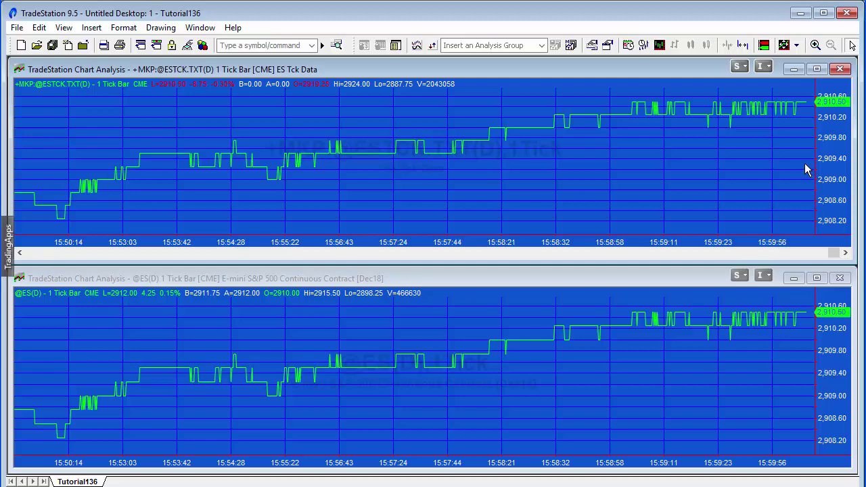
{"action": "left_click", "coordinate": [816, 69]}
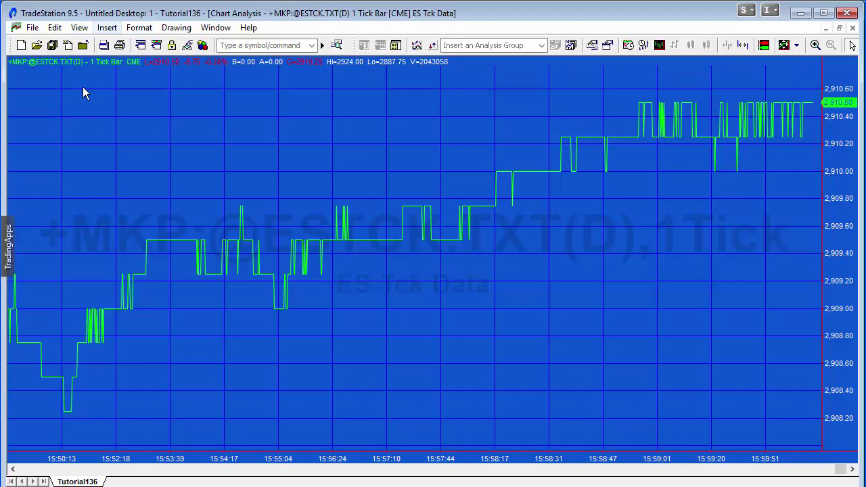
{"action": "left_click", "coordinate": [129, 30]}
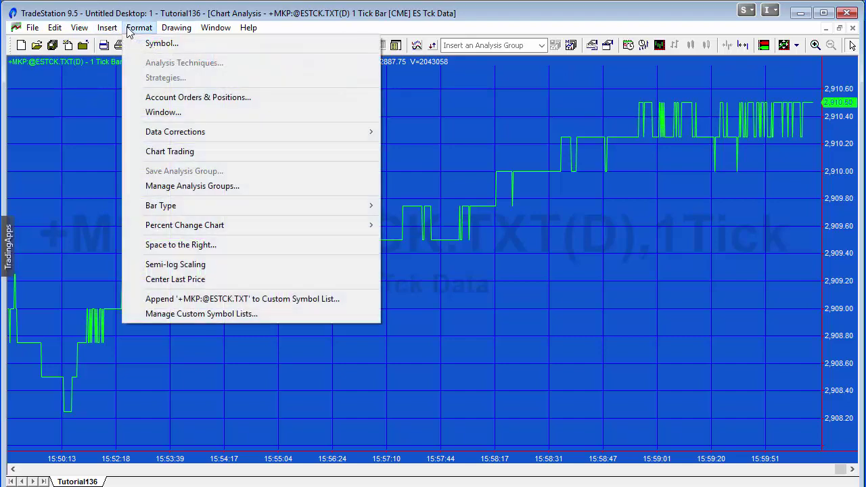
{"action": "left_click", "coordinate": [164, 44]}
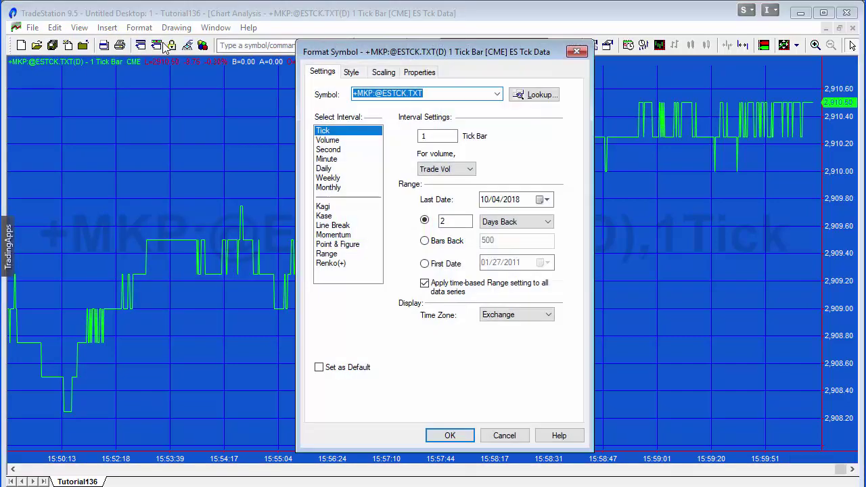
{"action": "left_click", "coordinate": [332, 161]}
{"action": "double_click", "coordinate": [426, 136]}
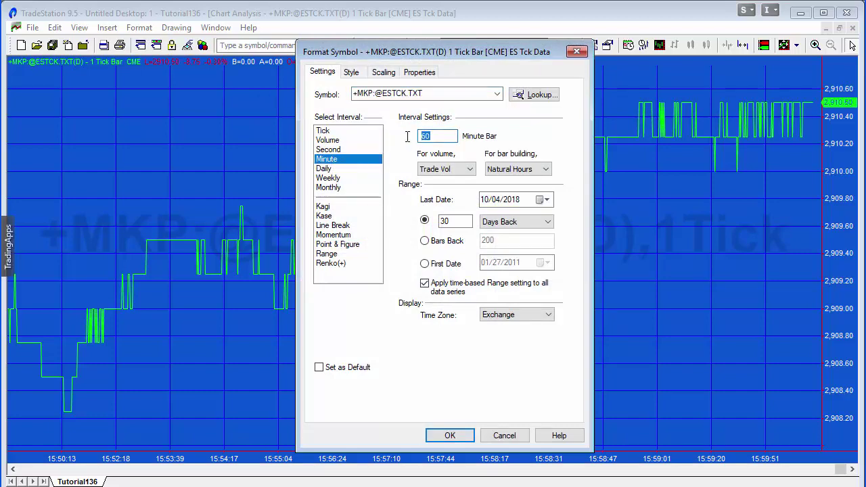
{"action": "type", "text": "3"}
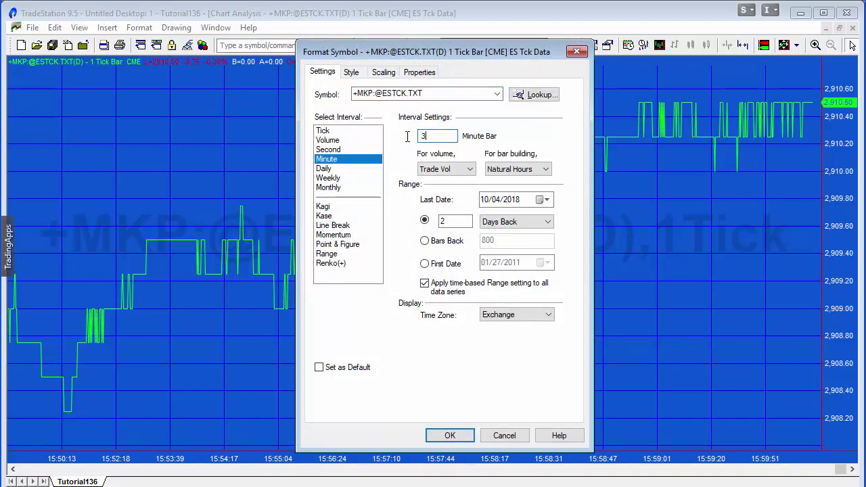
{"action": "left_click", "coordinate": [453, 436]}
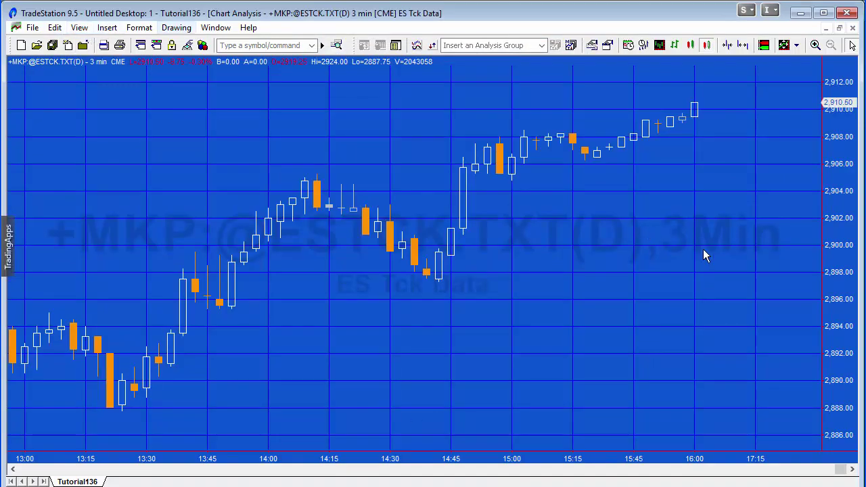
{"action": "mouse_move", "coordinate": [693, 249]}
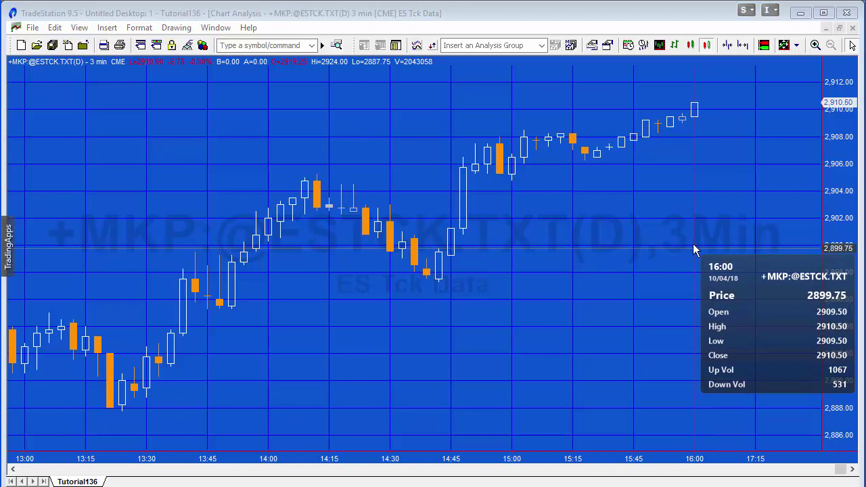
{"action": "left_click", "coordinate": [110, 29]}
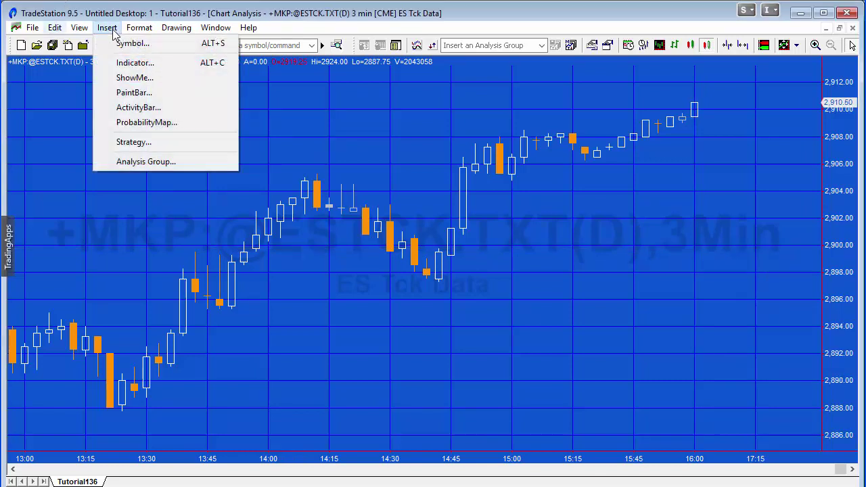
{"action": "left_click", "coordinate": [134, 45]}
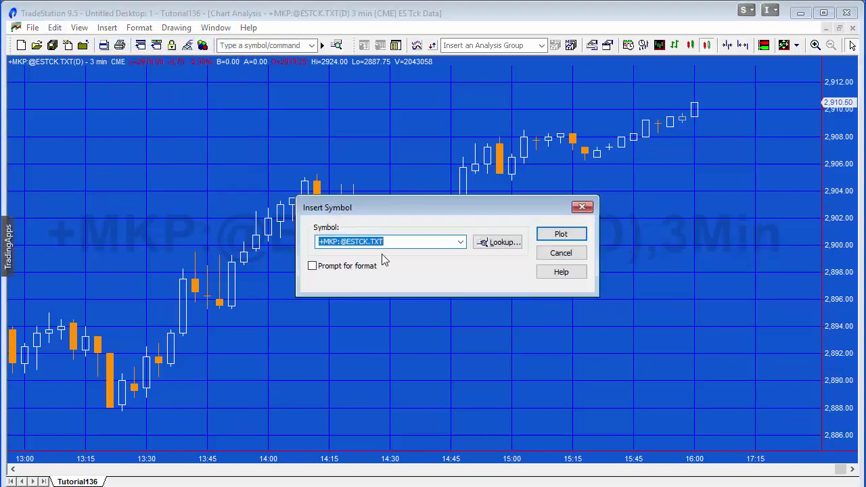
{"action": "type", "text": "@ES"}
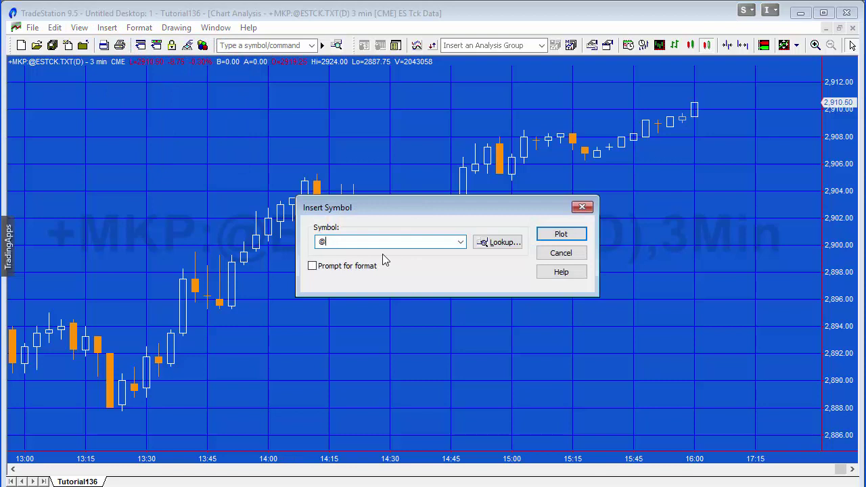
{"action": "left_click", "coordinate": [573, 236]}
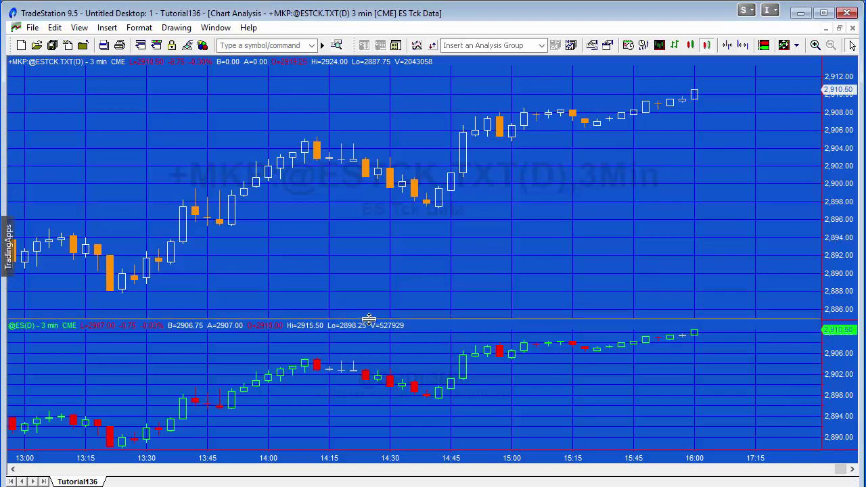
{"action": "left_click_drag", "start_coordinate": [368, 320], "coordinate": [368, 270]}
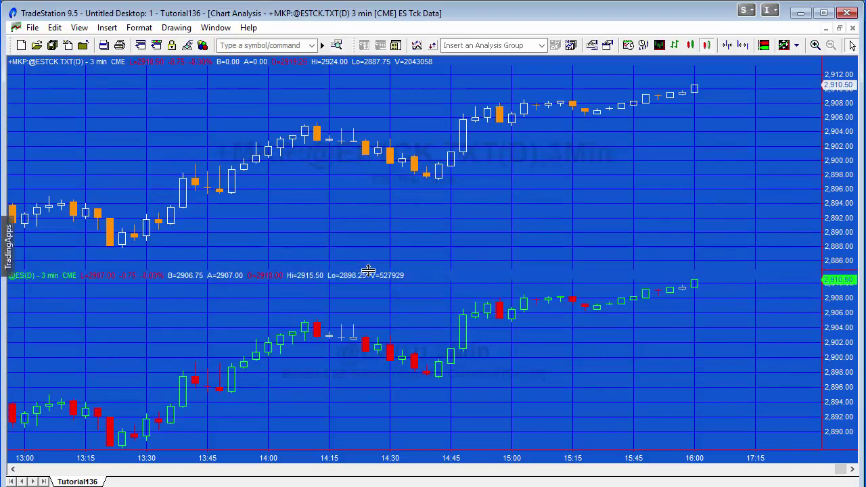